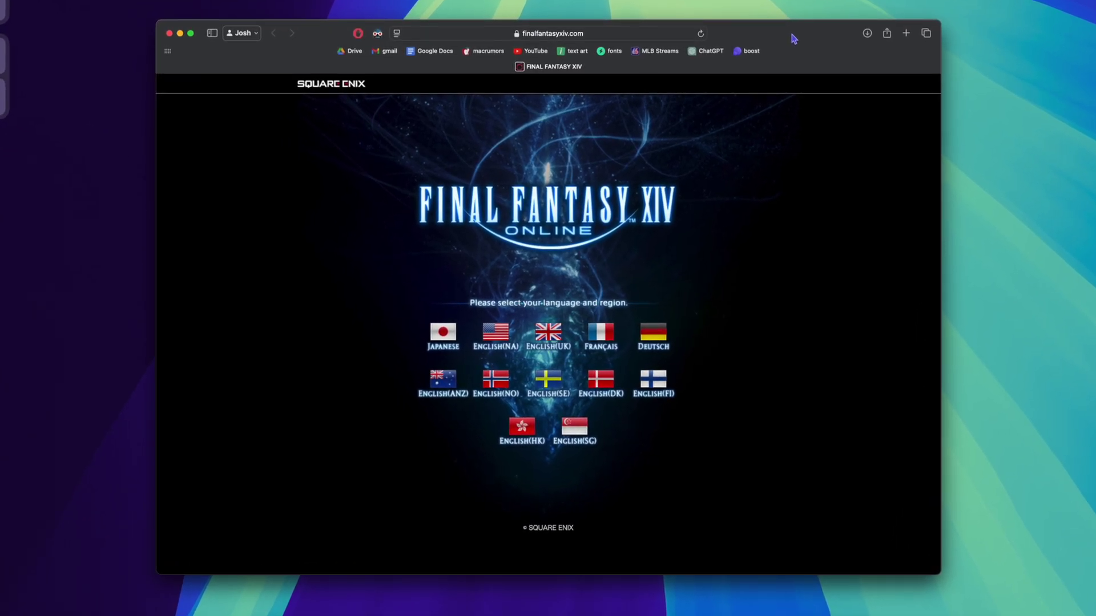
Step: Pick the North American English site and start a Final Fantasy XIV free trial sign-up
click(480, 339)
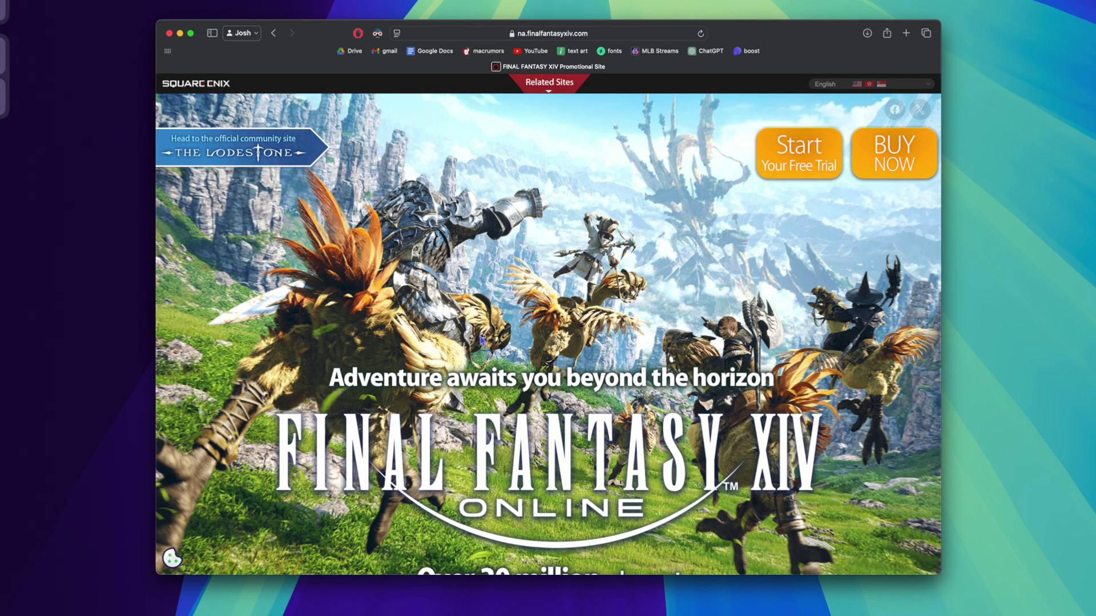
click(799, 161)
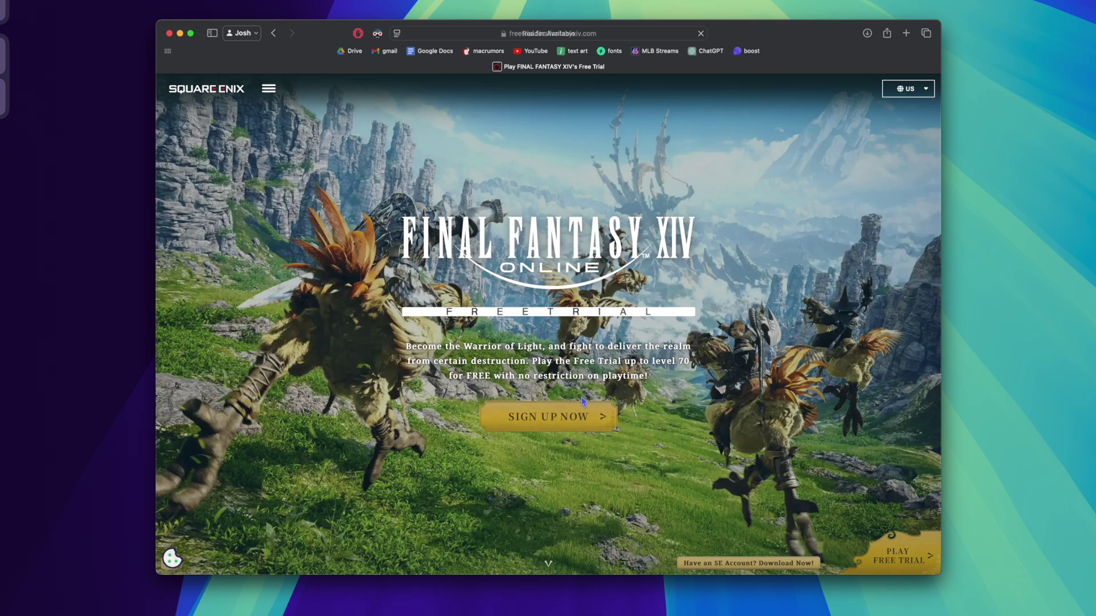
click(569, 416)
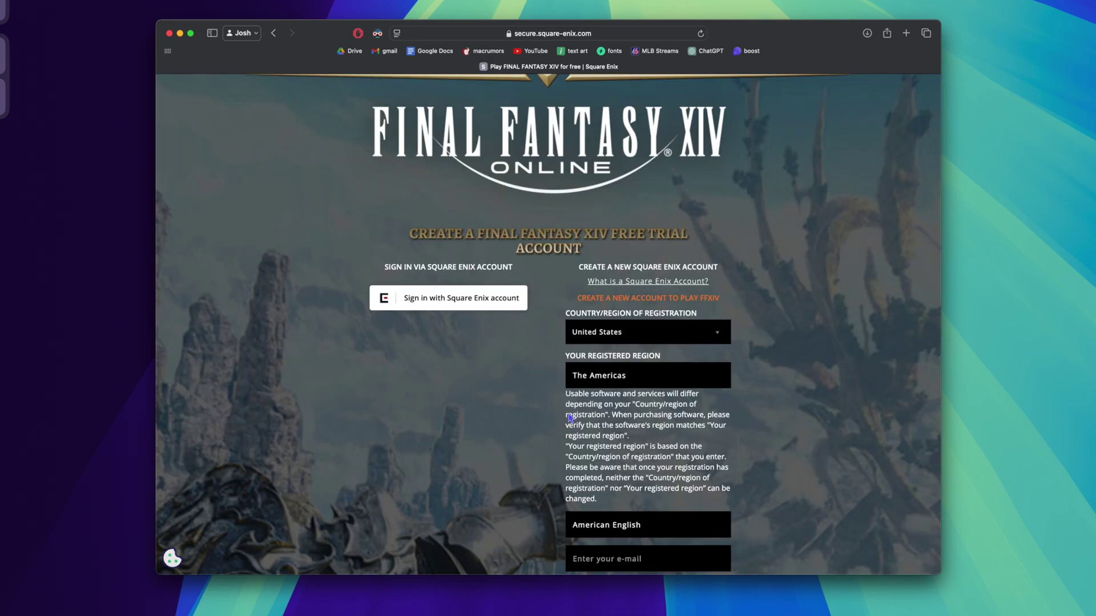
scroll(520, 389, down, 1)
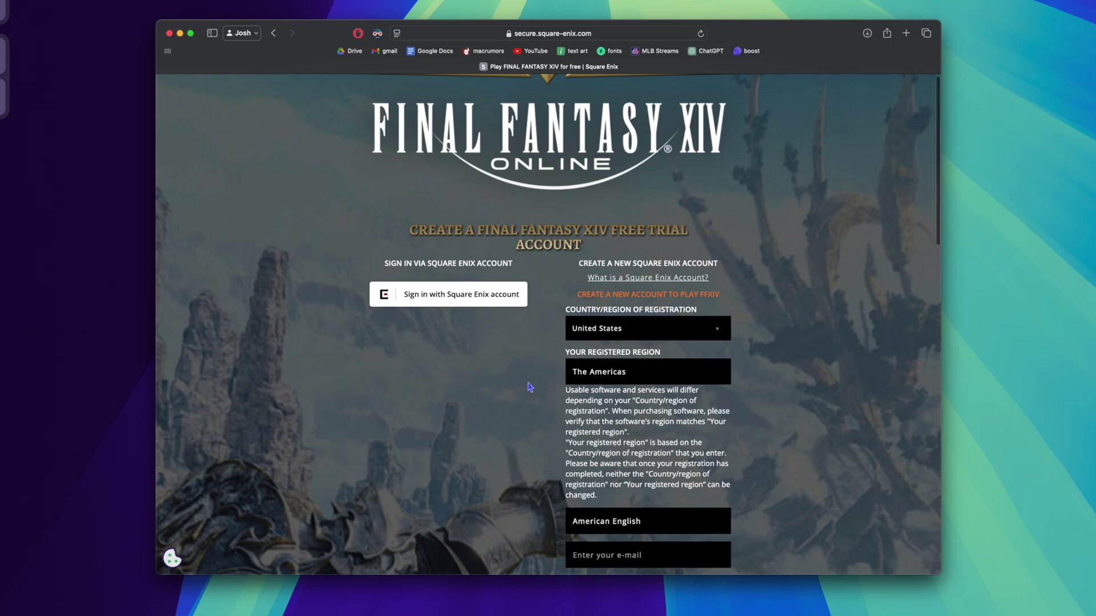
scroll(530, 388, down, 4)
Step: Enter the account e-mail address, a Square Enix ID and the account password
click(620, 435)
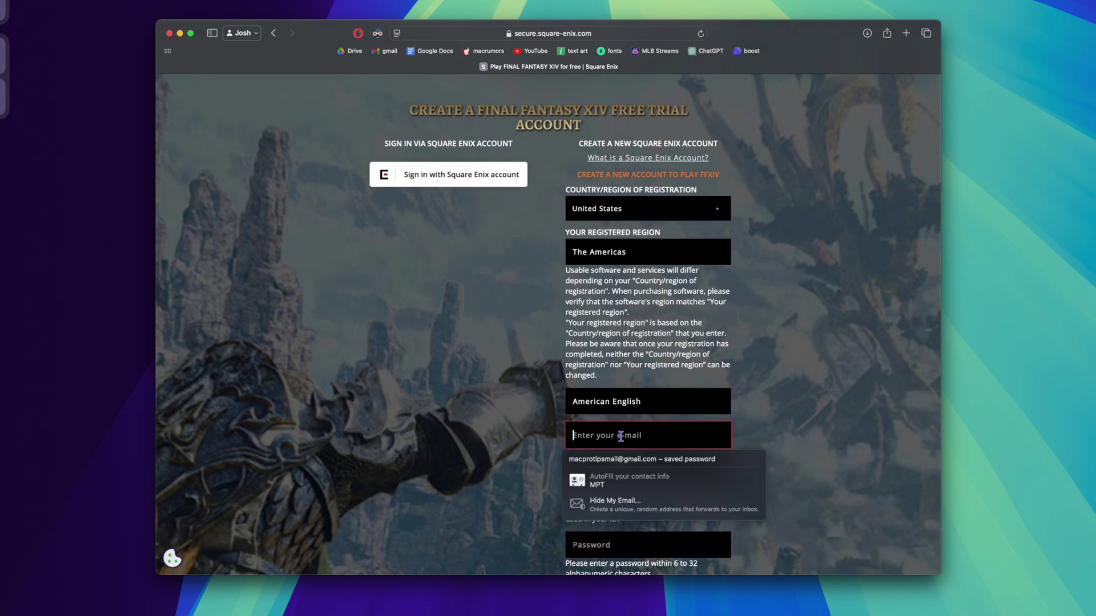
click(643, 469)
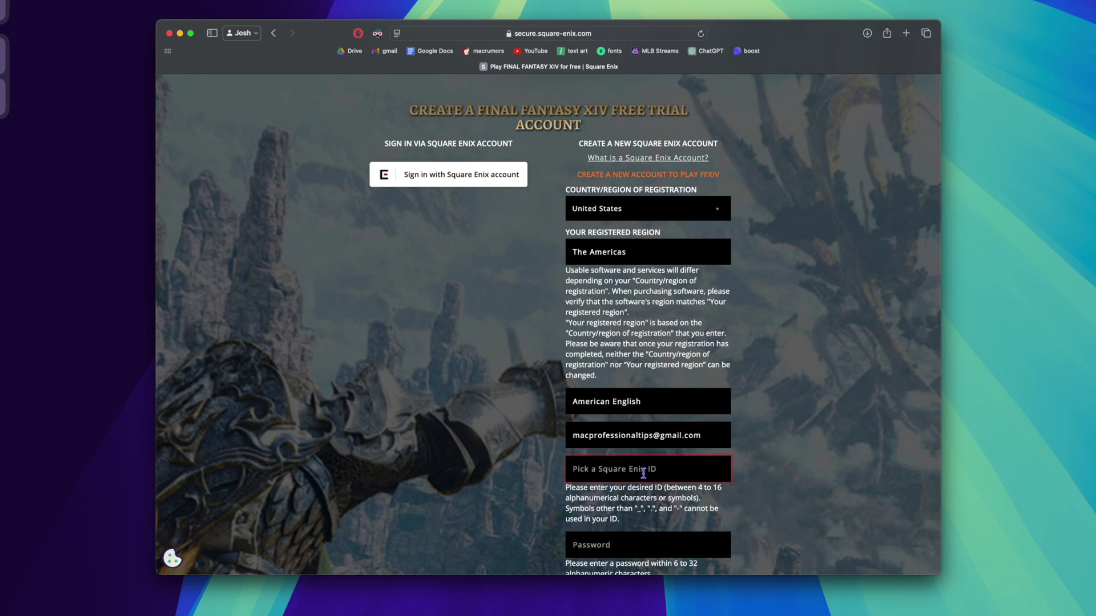
scroll(768, 500, down, 4)
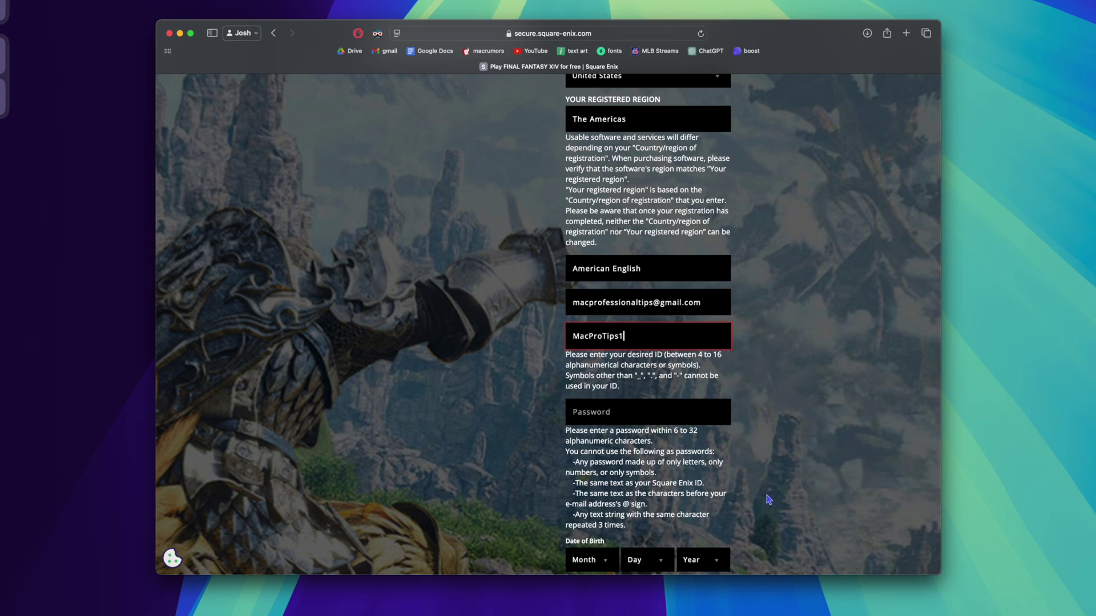
click(611, 408)
Step: Choose a security question and Mac as the platform, accept the terms, and submit the form
scroll(702, 552, down, 4)
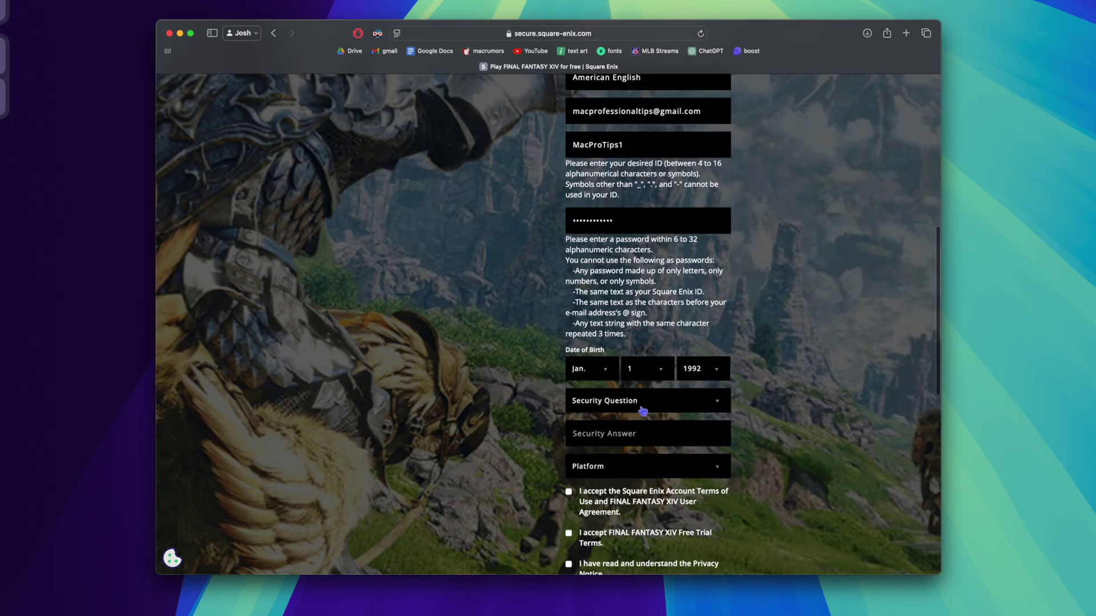
click(643, 409)
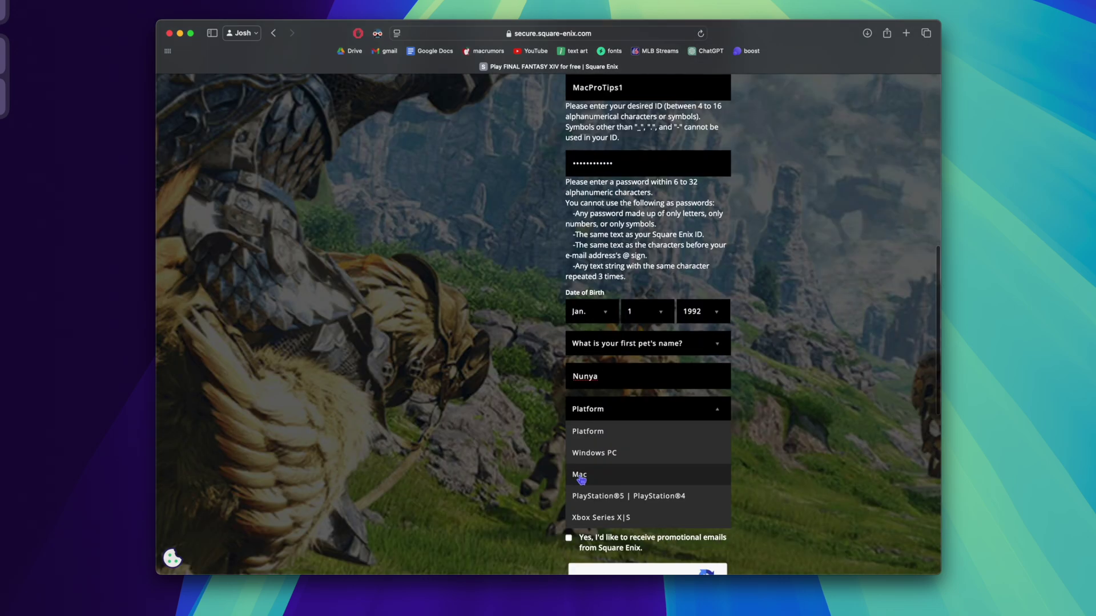
click(580, 479)
scroll(594, 429, down, 4)
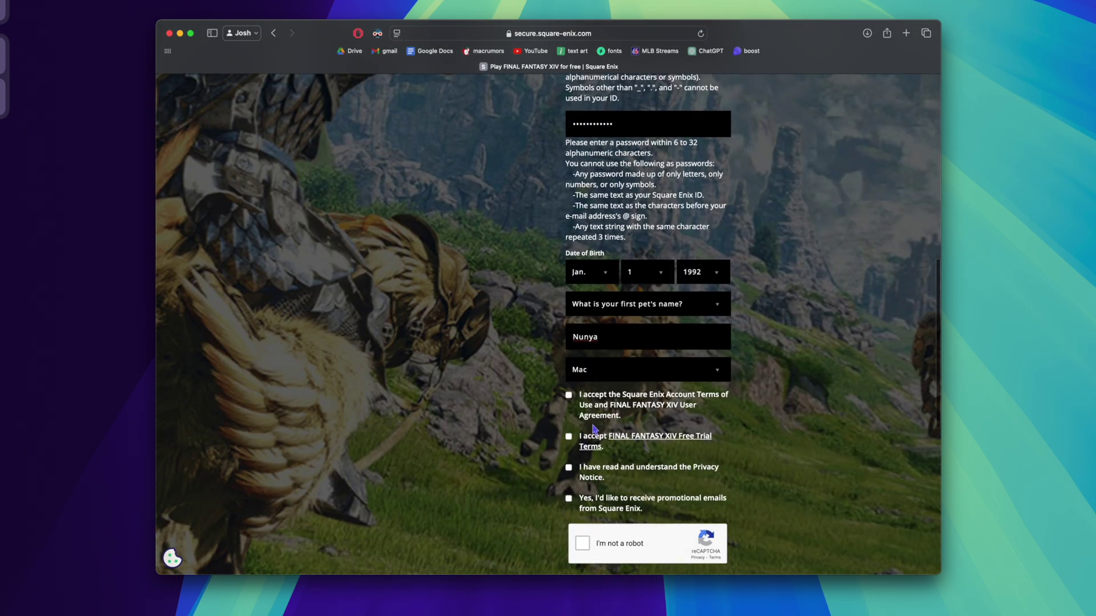
click(568, 395)
scroll(570, 521, down, 3)
click(576, 484)
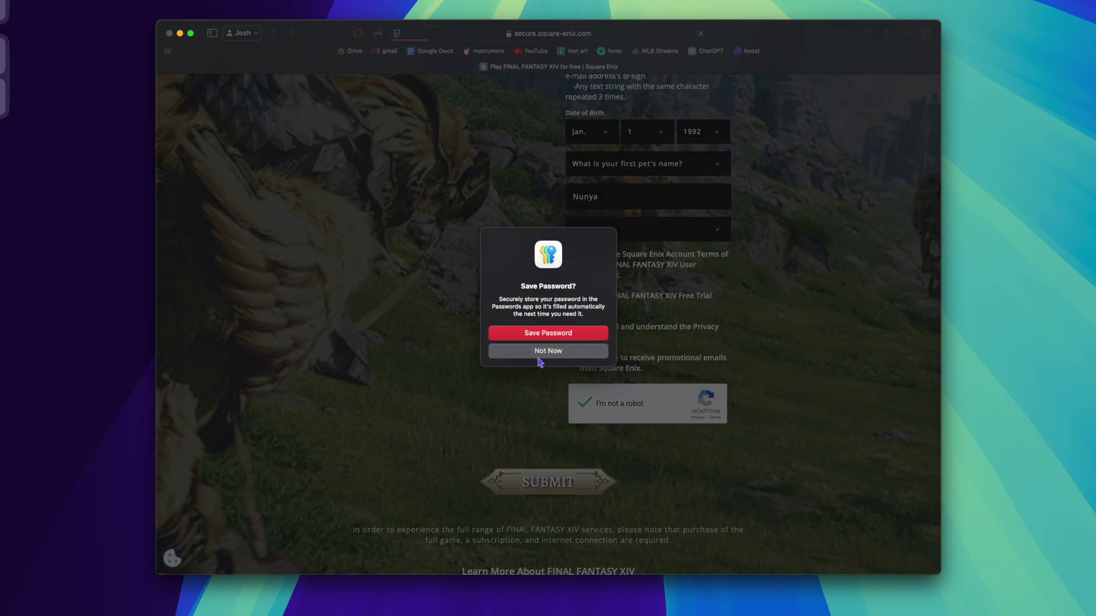
click(531, 334)
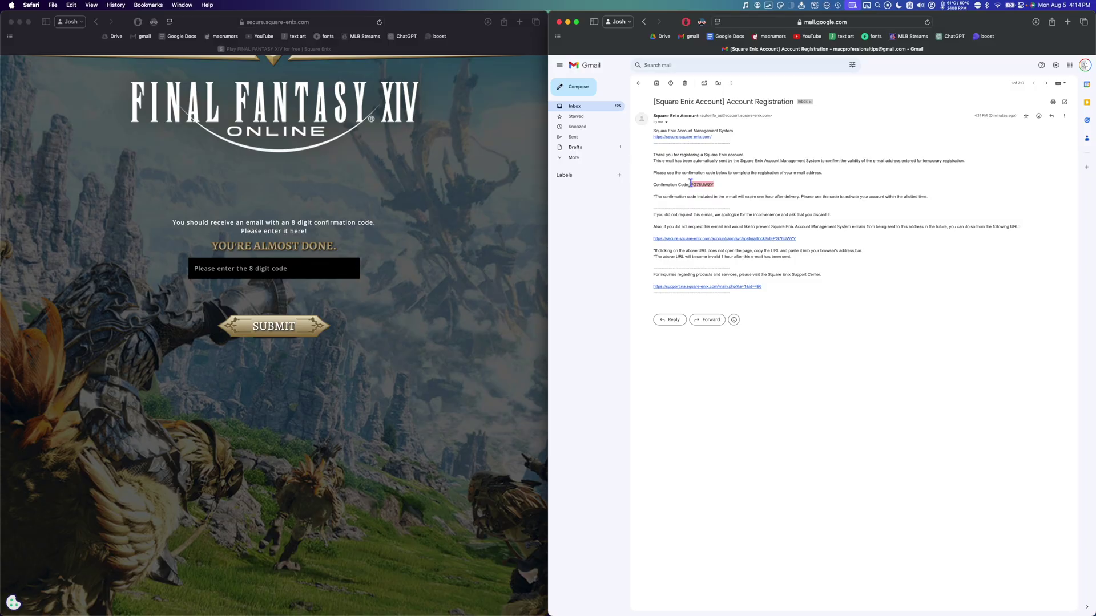
Step: Paste the emailed 8-digit confirmation code into the code field and submit it
click(325, 265)
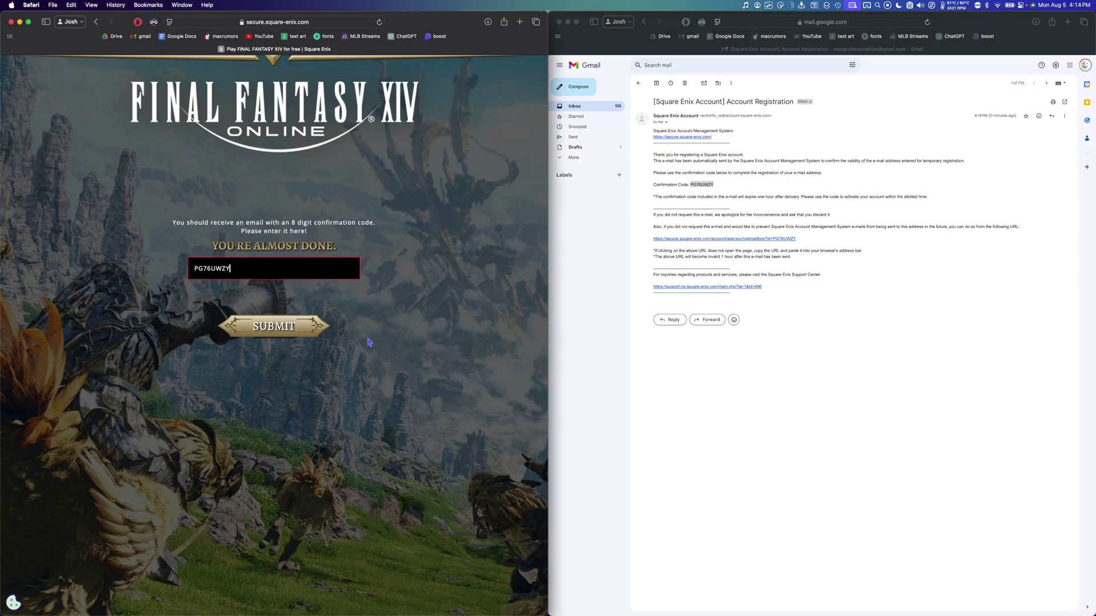
click(273, 337)
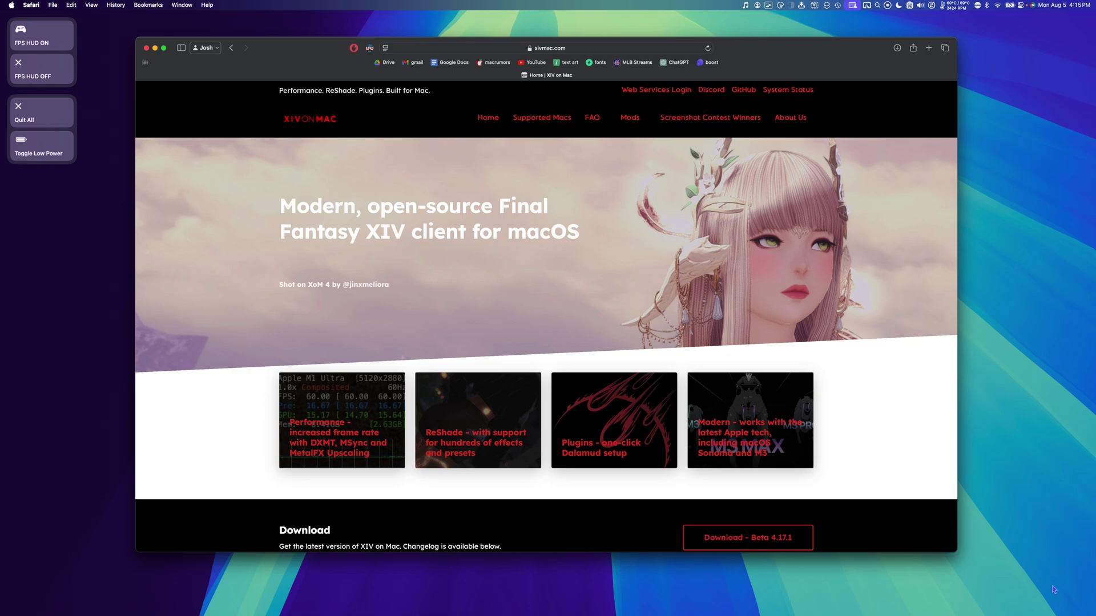
Step: Download Beta 4.17.1, then open the FAQ entry 'Q: What are MSync and DXMT?'
scroll(891, 465, down, 3)
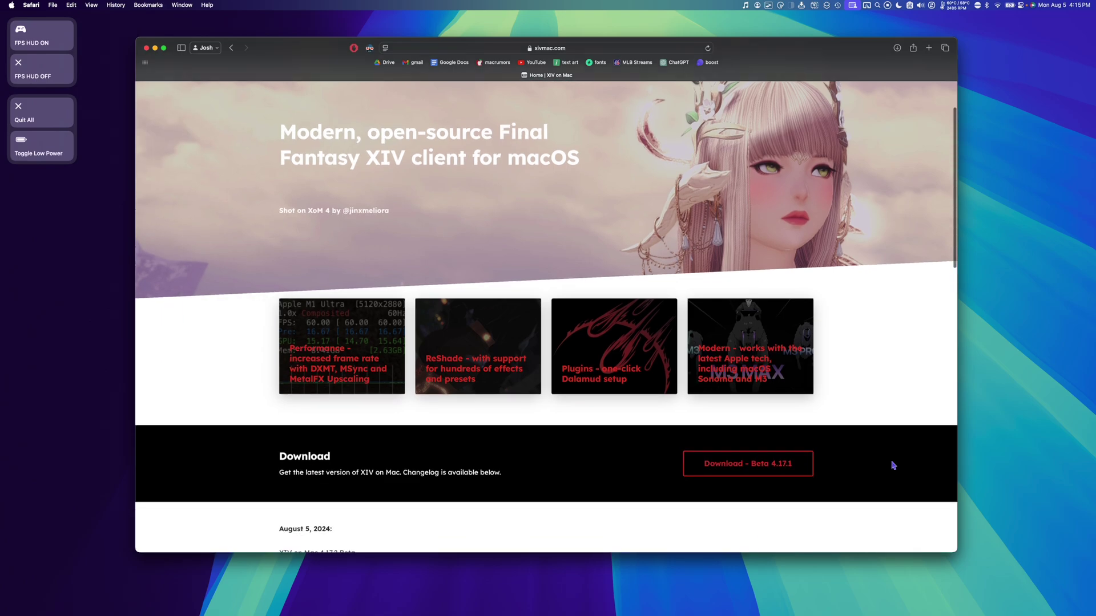
click(754, 466)
scroll(575, 277, up, 2)
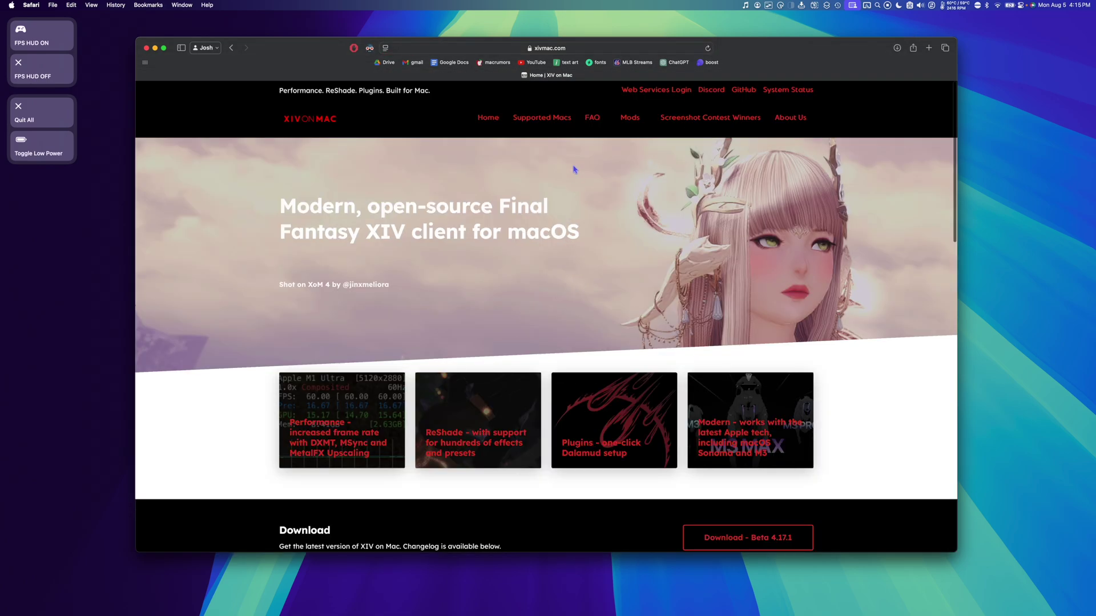
click(594, 118)
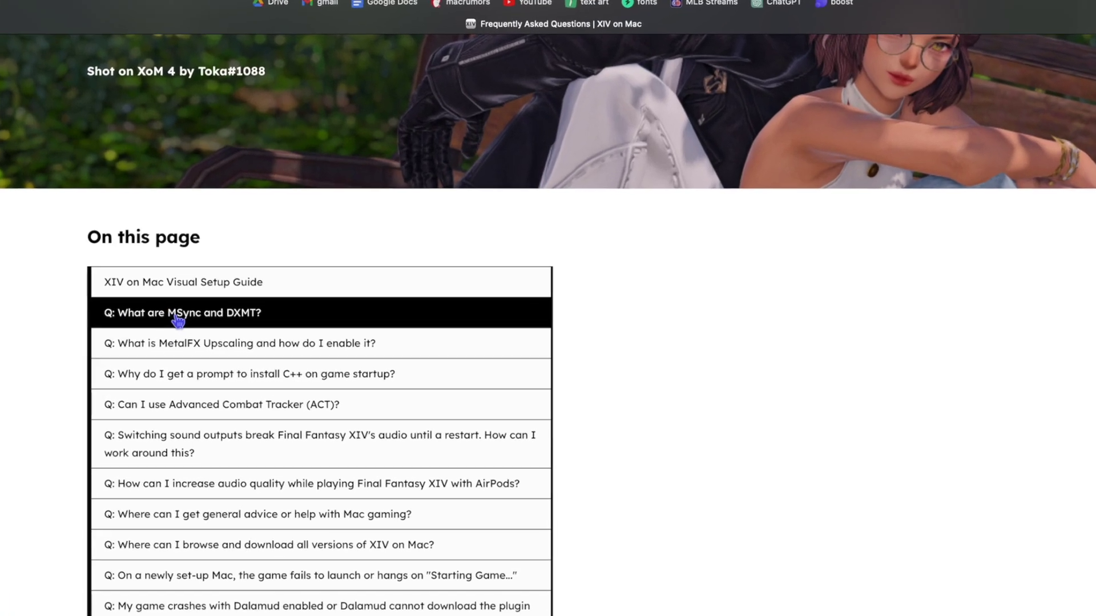
click(177, 320)
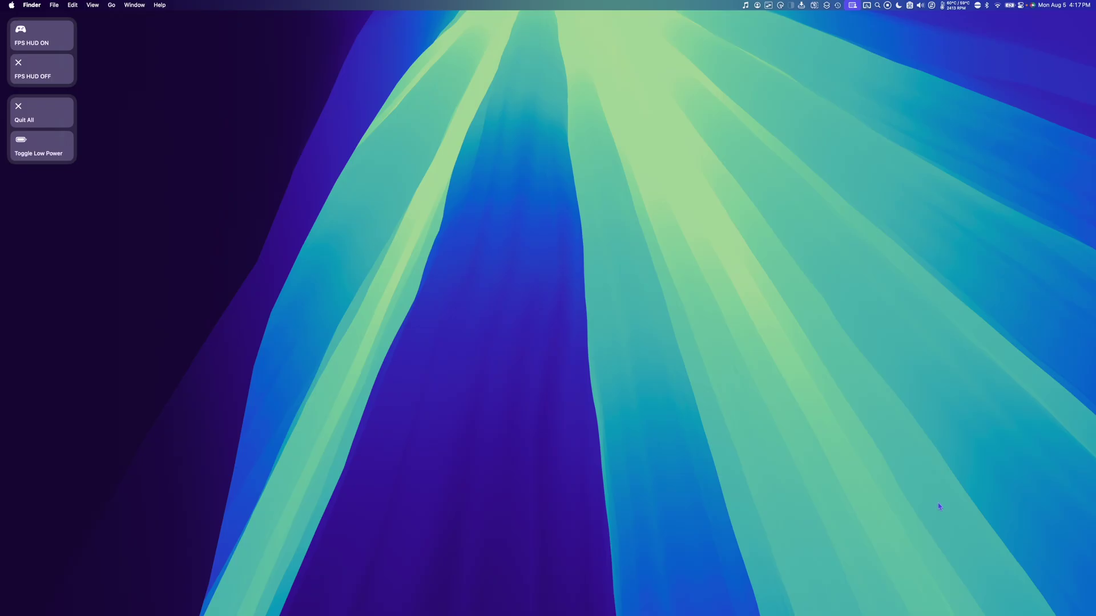
Step: Extract the downloaded XIV on Mac archive, move the app into Applications, and select it there
mouse_move(380, 591)
click(342, 588)
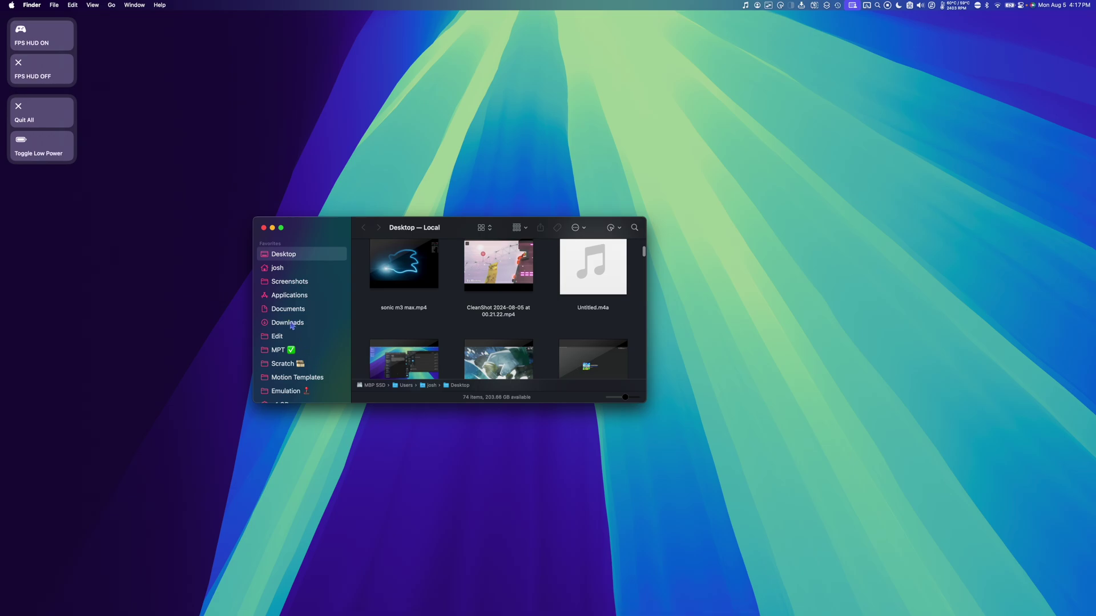
click(290, 319)
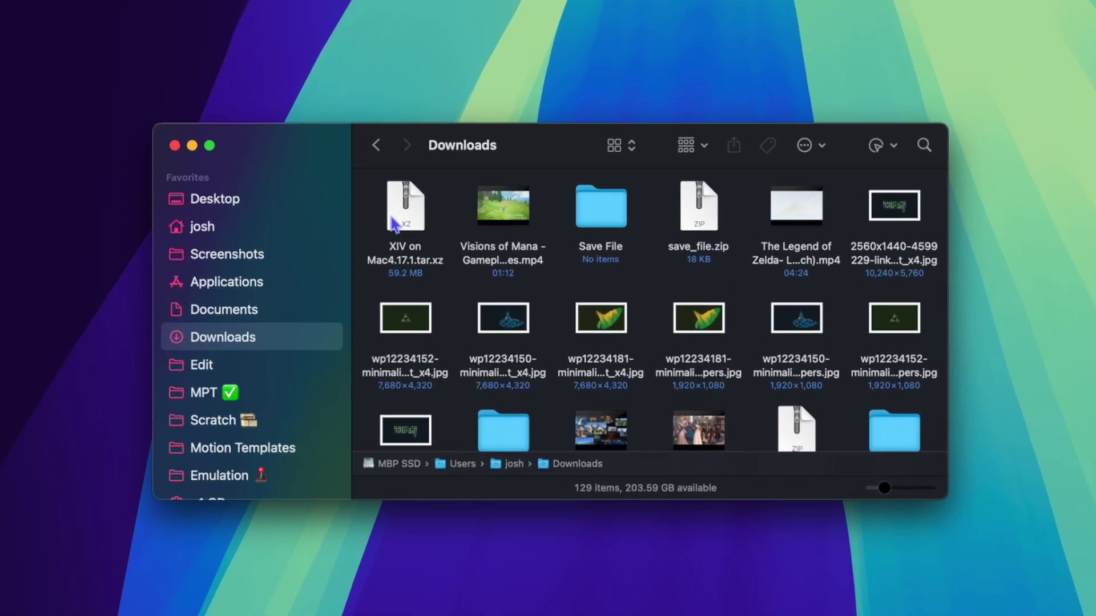
double_click(405, 217)
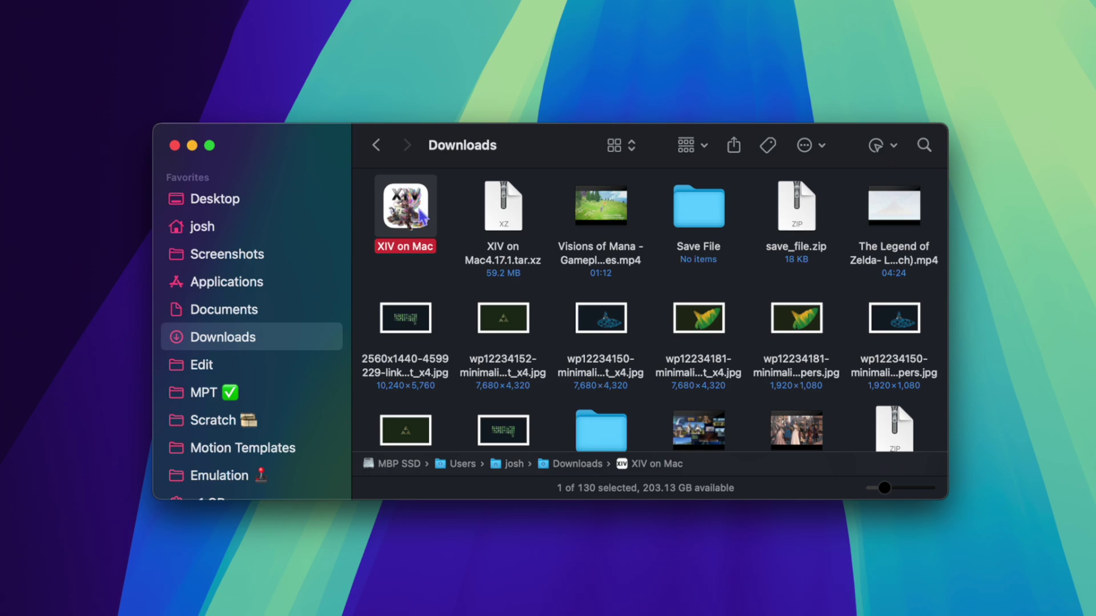
drag(422, 218, 289, 286)
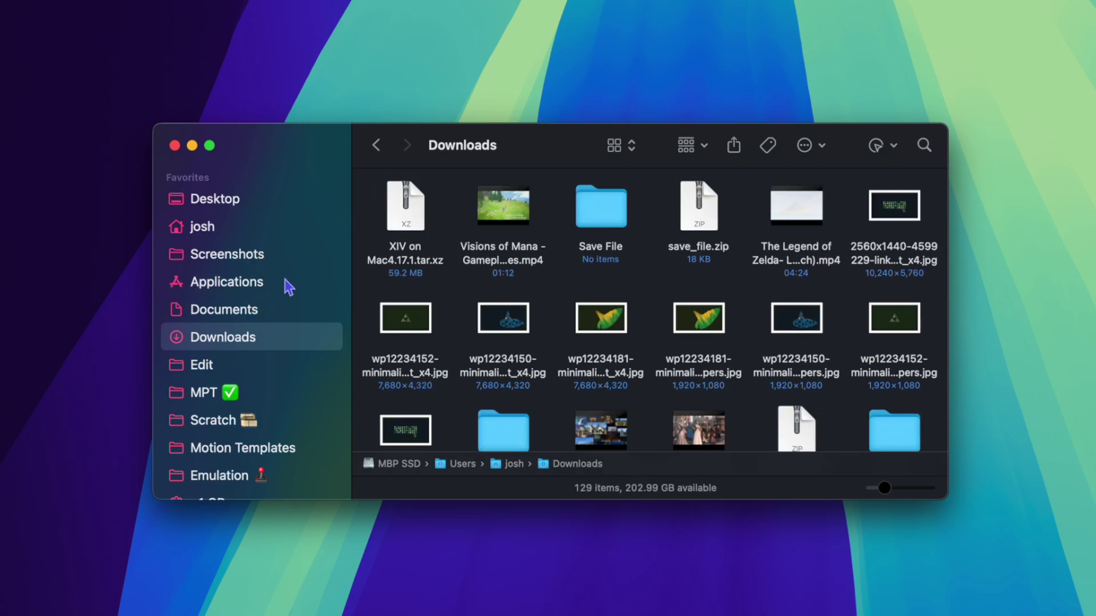
click(287, 284)
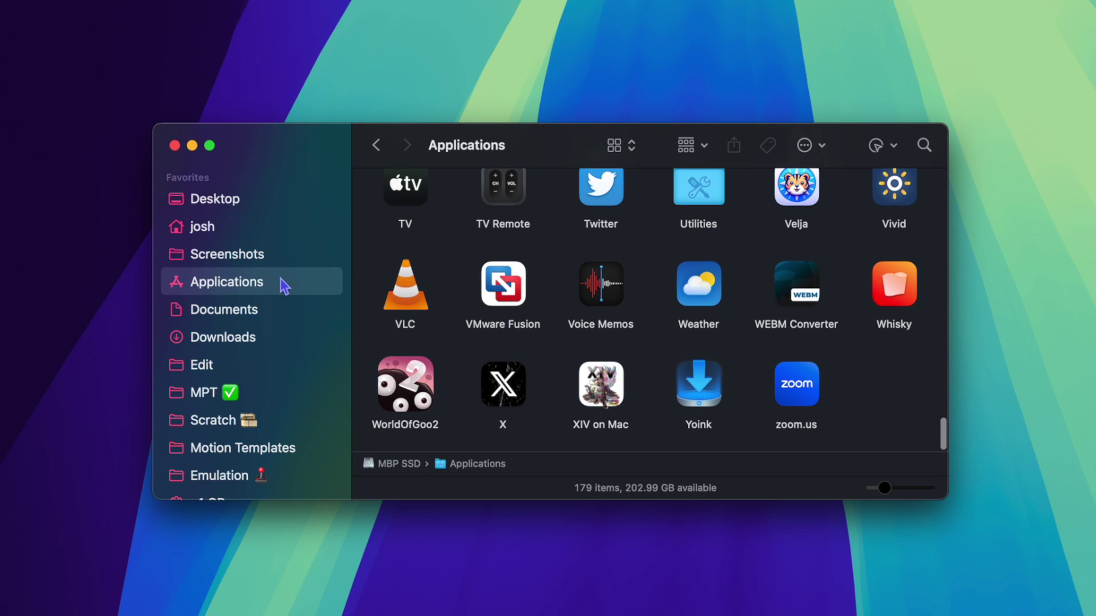
click(612, 391)
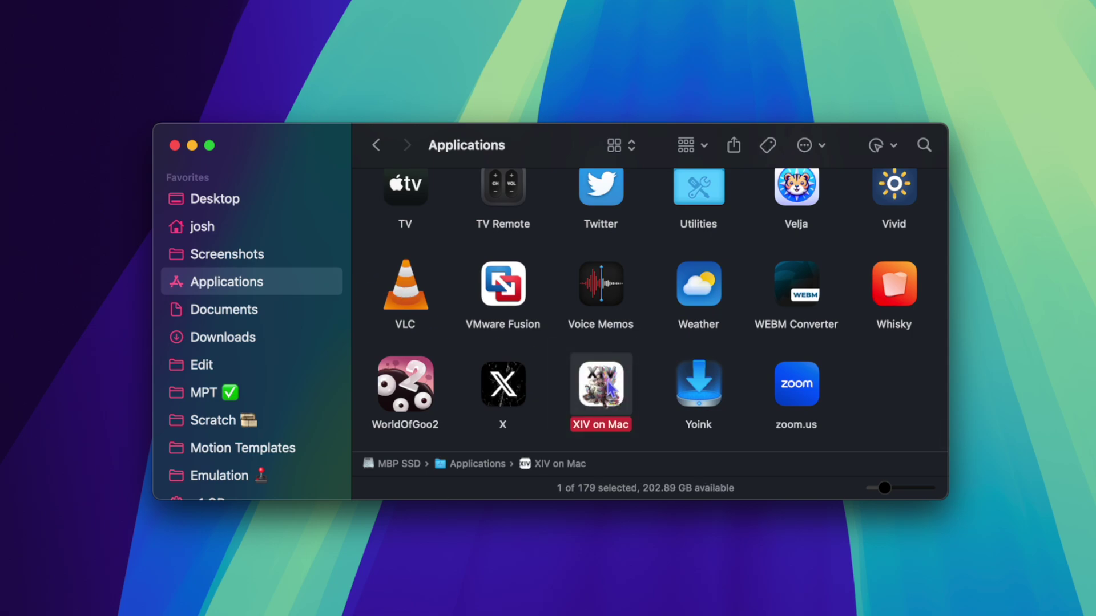
Step: Launch XIV on Mac, enter the Square Enix ID and saved password, and enable Auto-Login
double_click(611, 390)
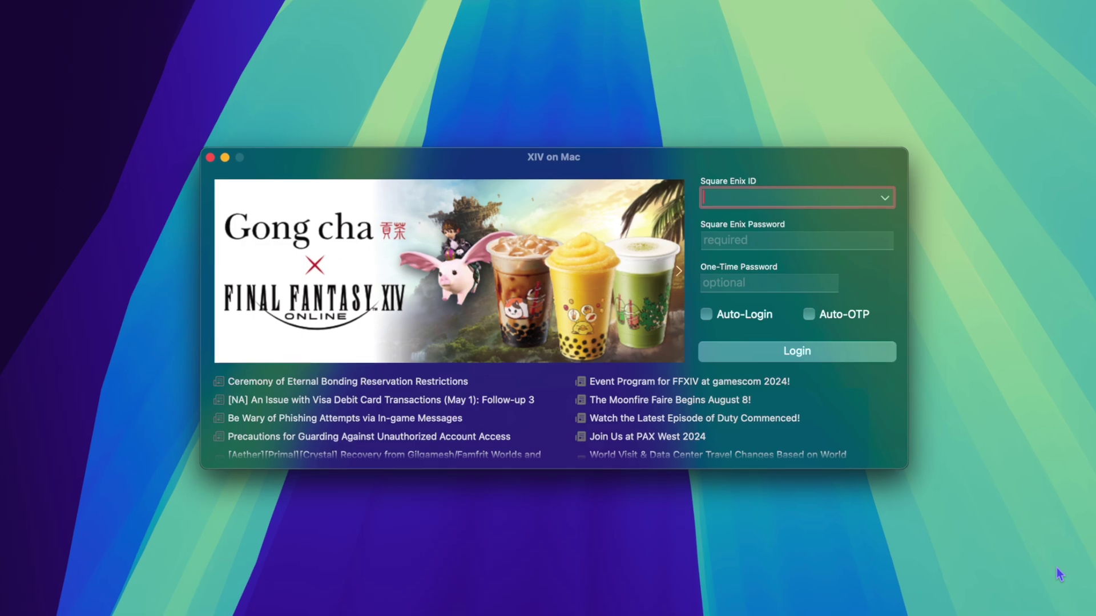
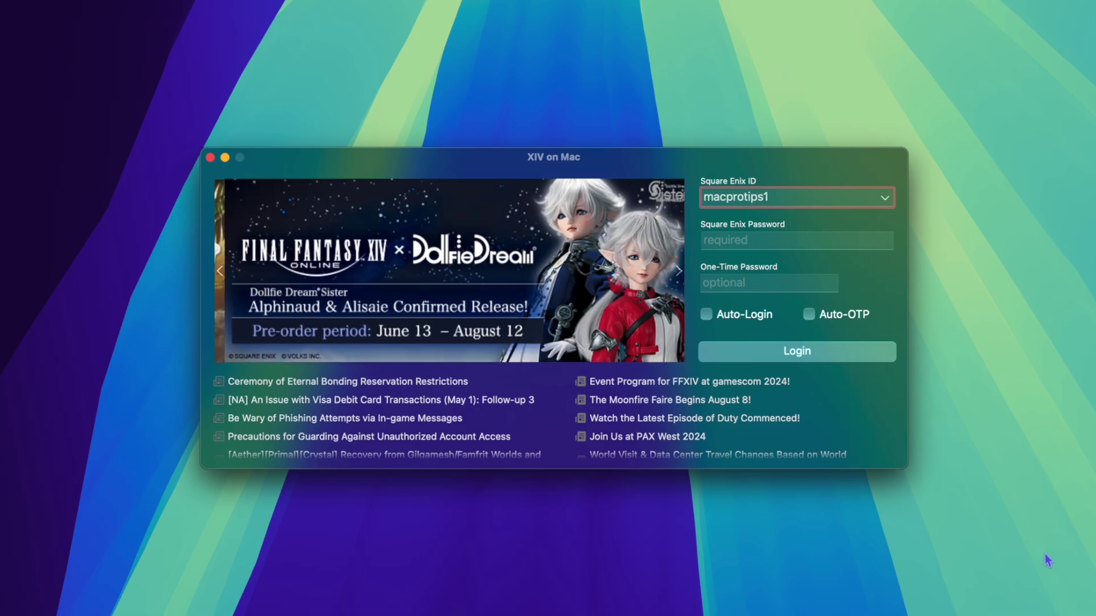
click(716, 240)
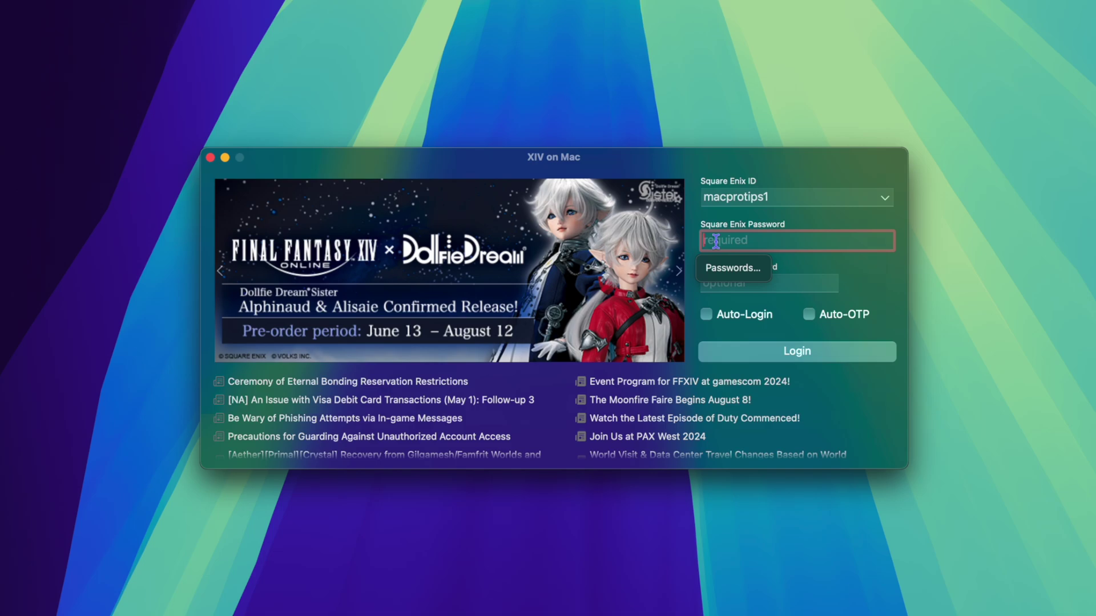
key(super+v)
click(741, 316)
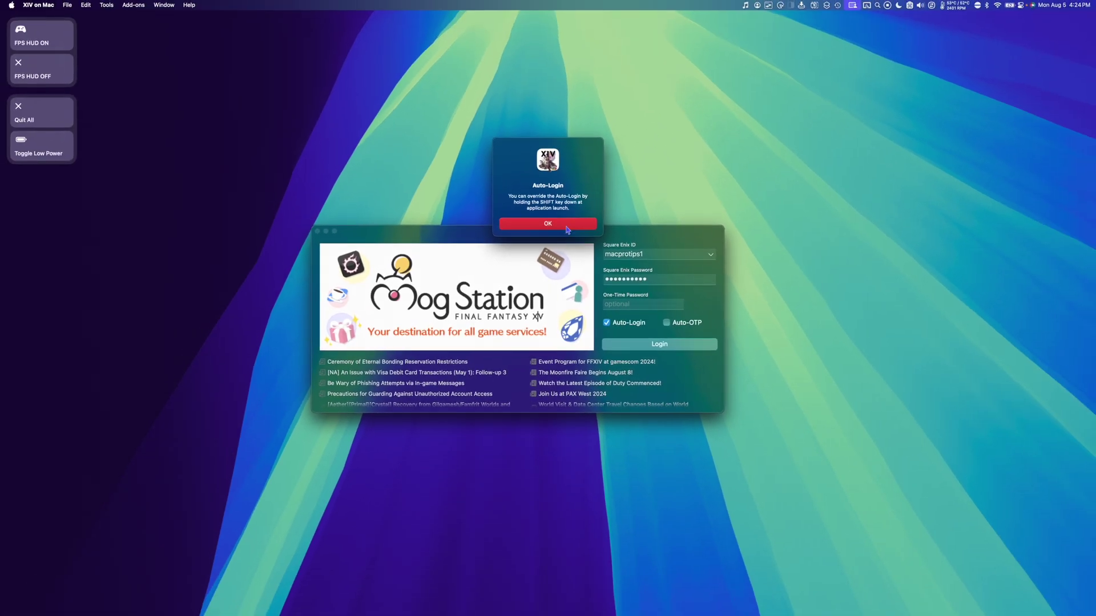
key(Return)
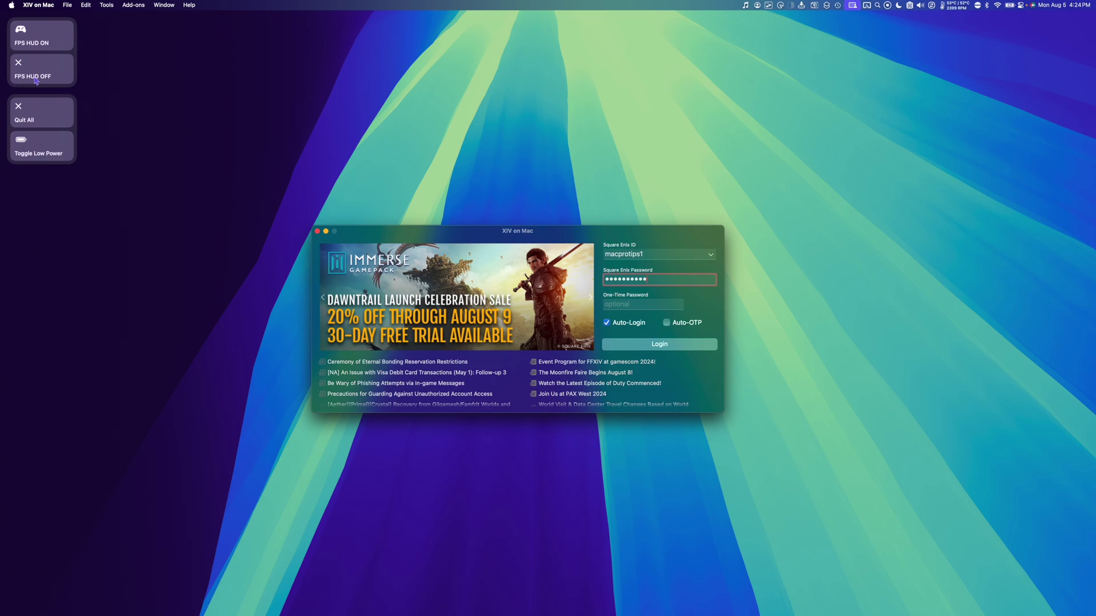
Step: In Settings > Graphics, turn on DXMT and MetalFX spatial upscaling, then close Settings
click(42, 5)
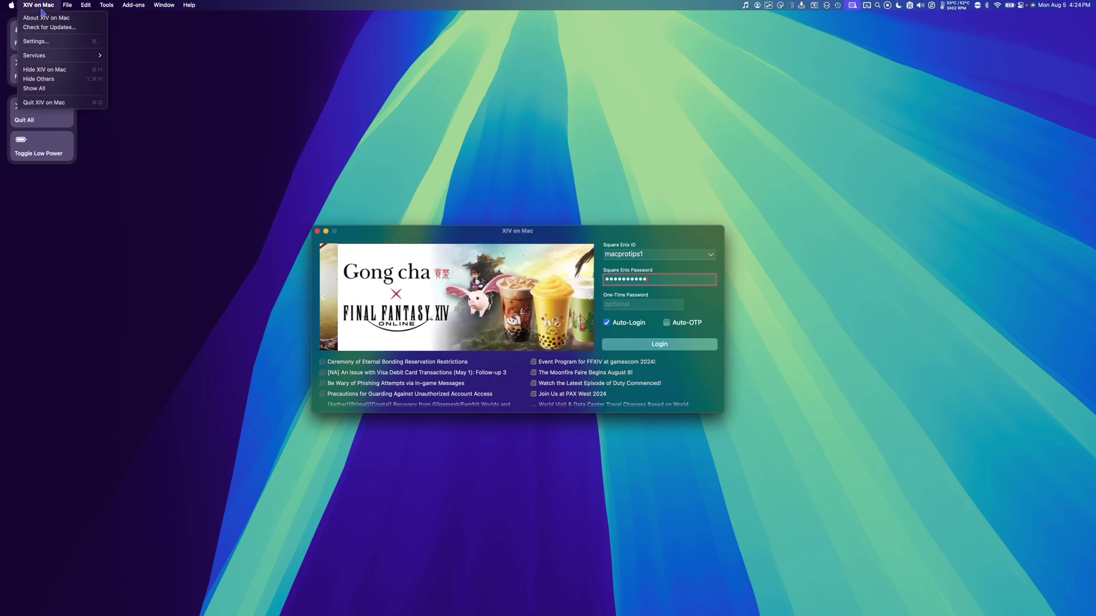
click(44, 41)
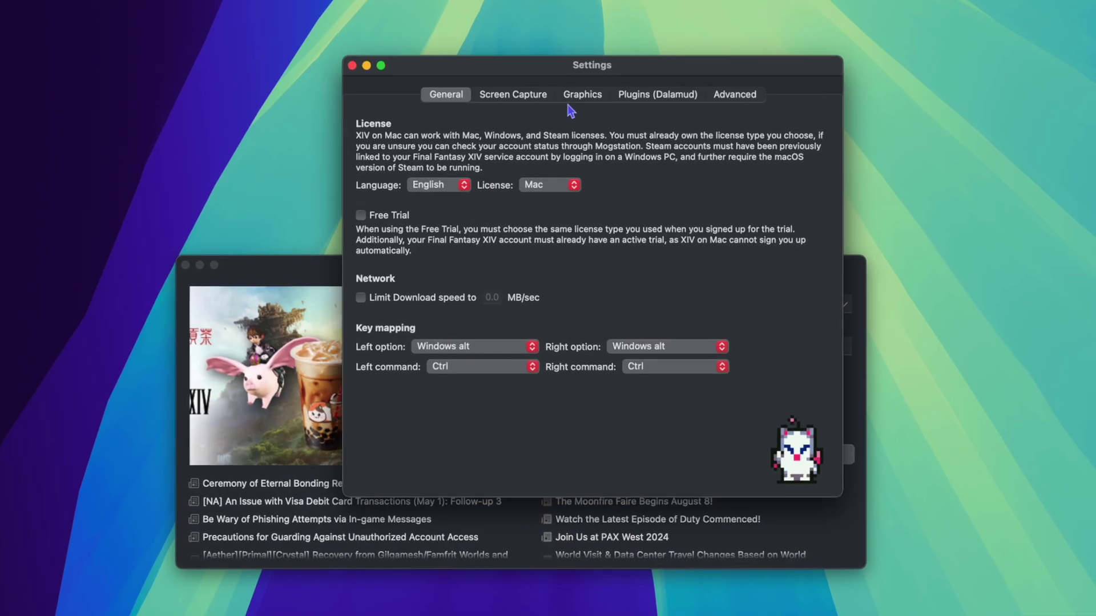
click(553, 130)
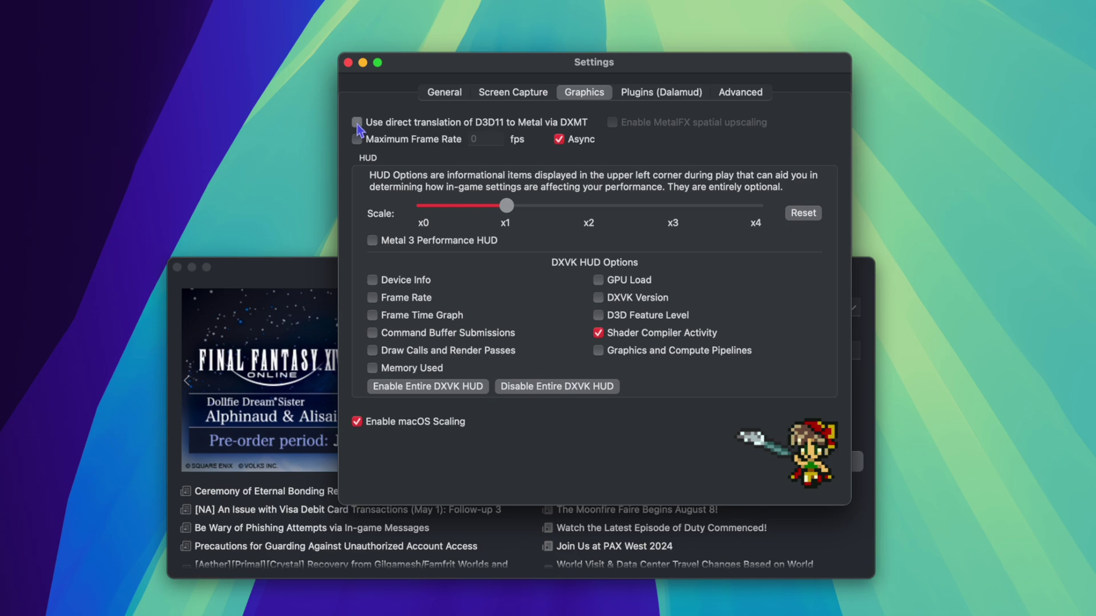
click(358, 123)
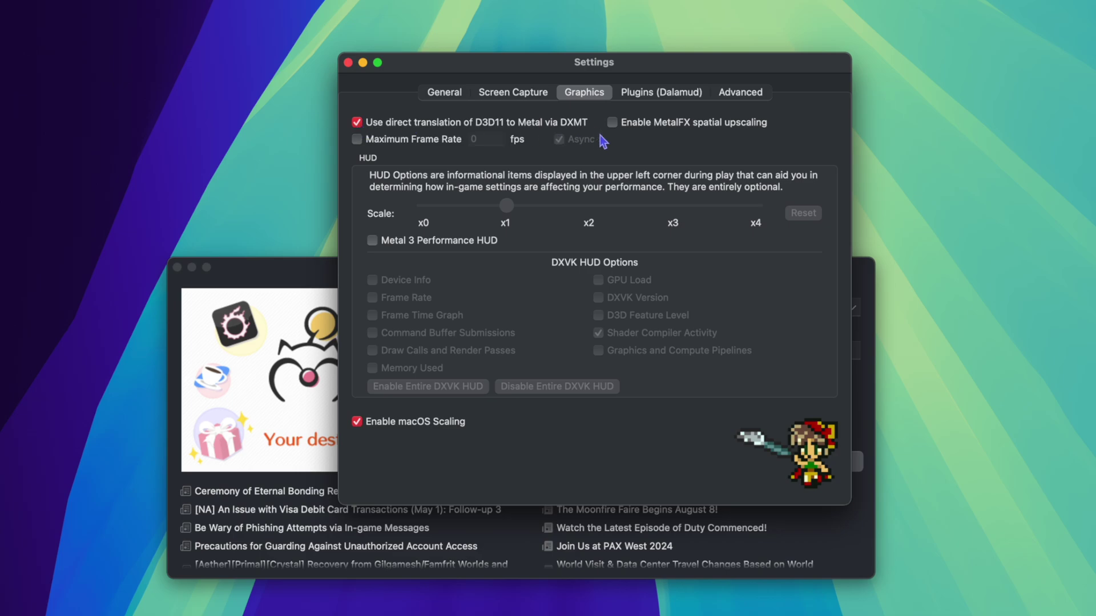
click(613, 125)
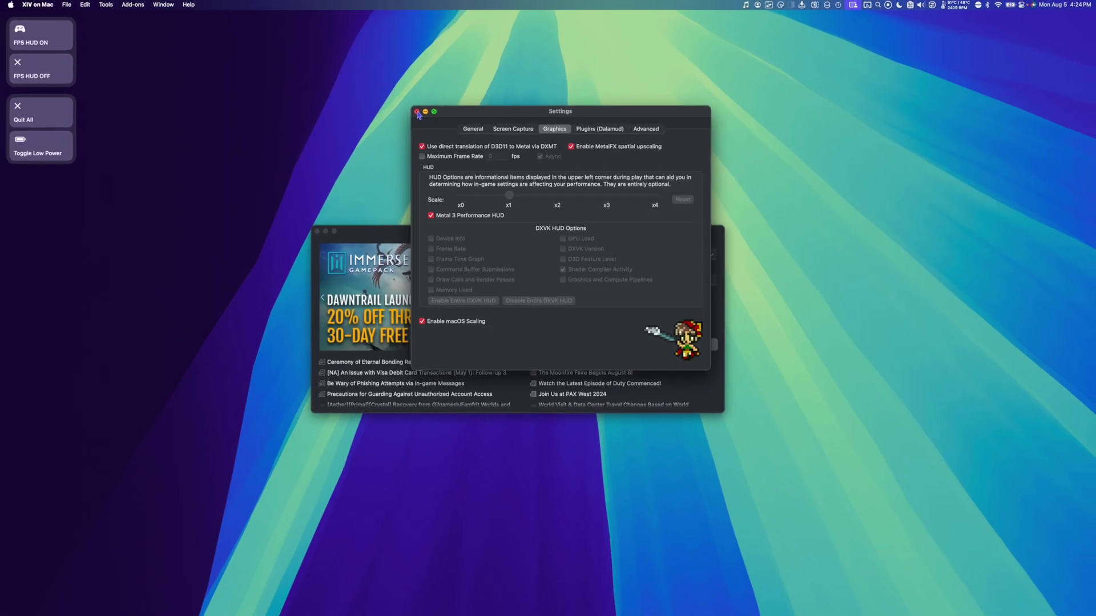
click(348, 62)
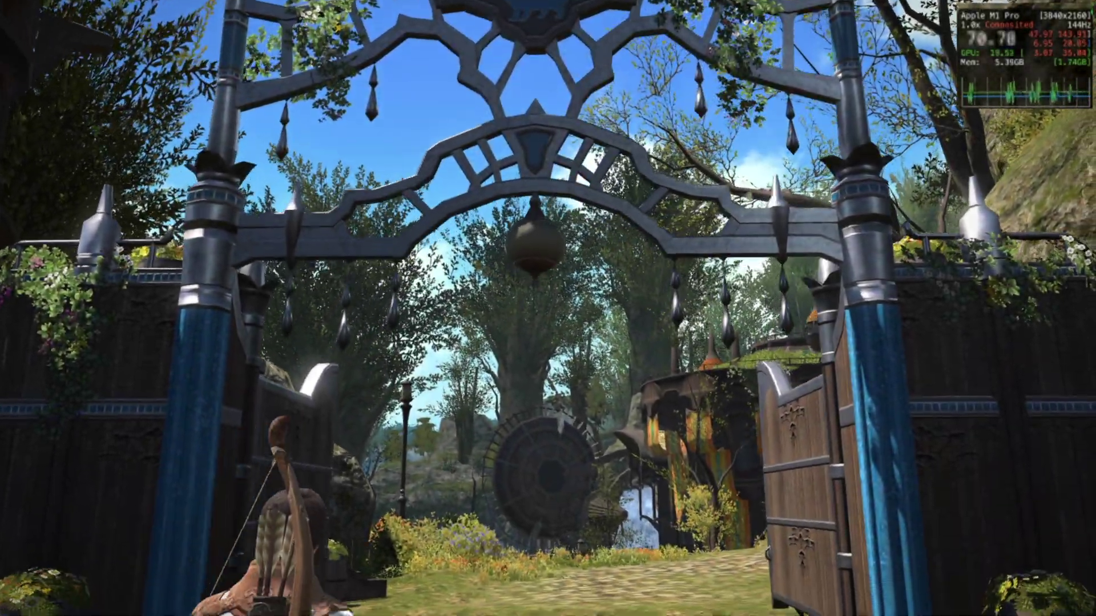
Step: Walk the archer through the gate along the path into Gridania and look around
key(w)
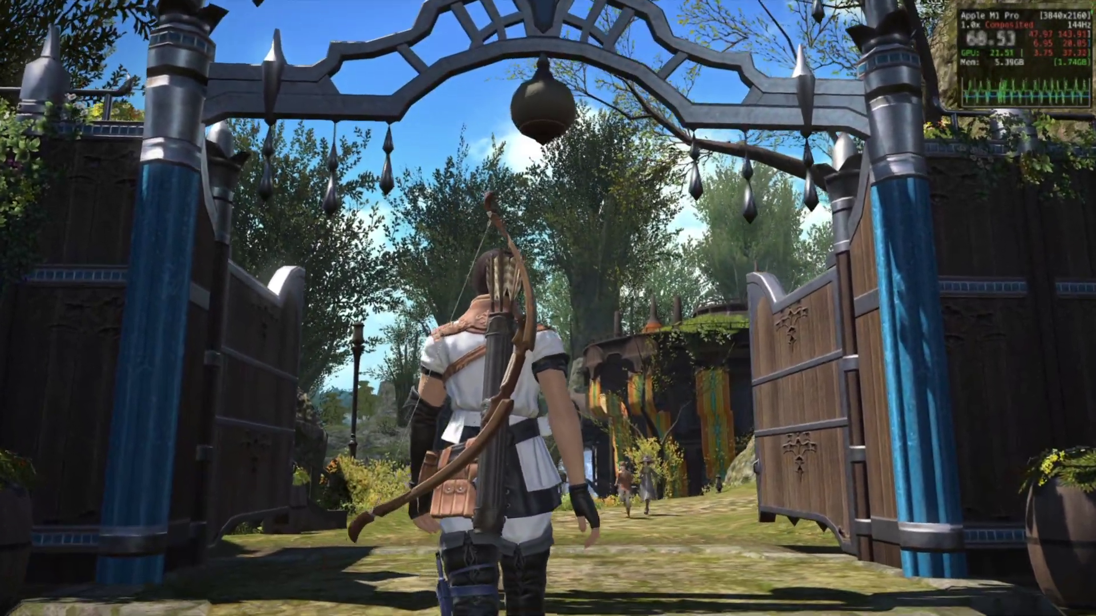
key(w)
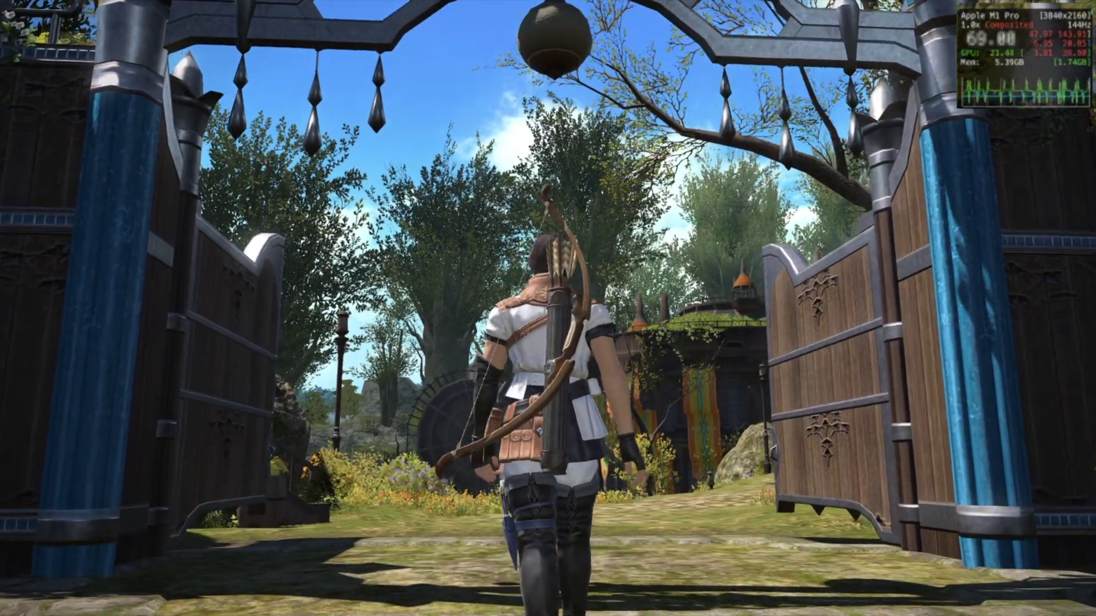
key(w)
key(w)
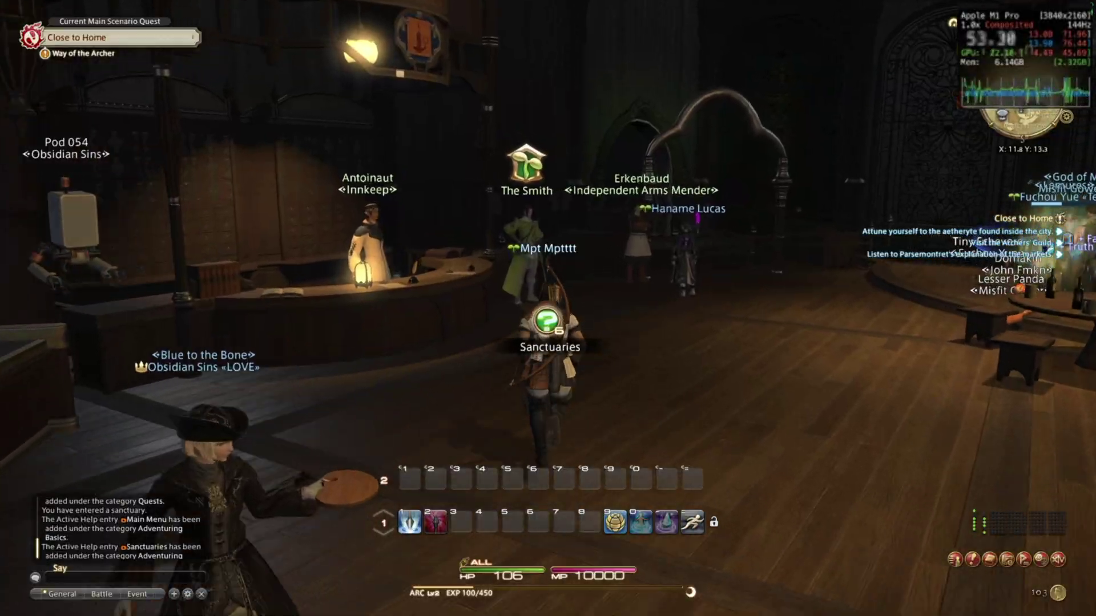
drag(511, 224, 510, 223)
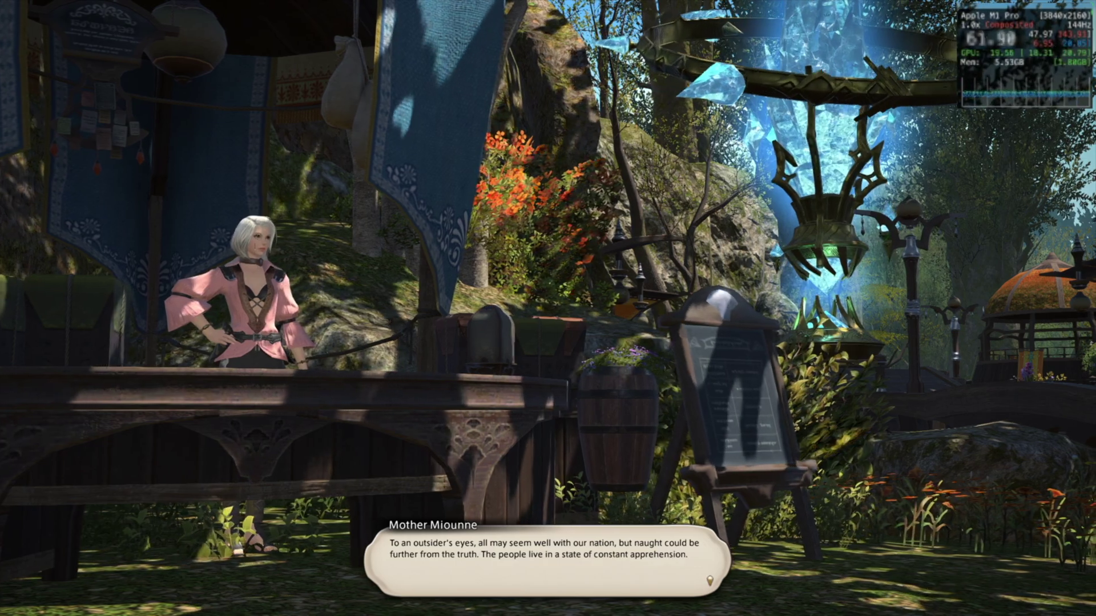
Step: Finish Mother Miounne's dialogue and turn the camera toward the Archers' Guild
key(Return)
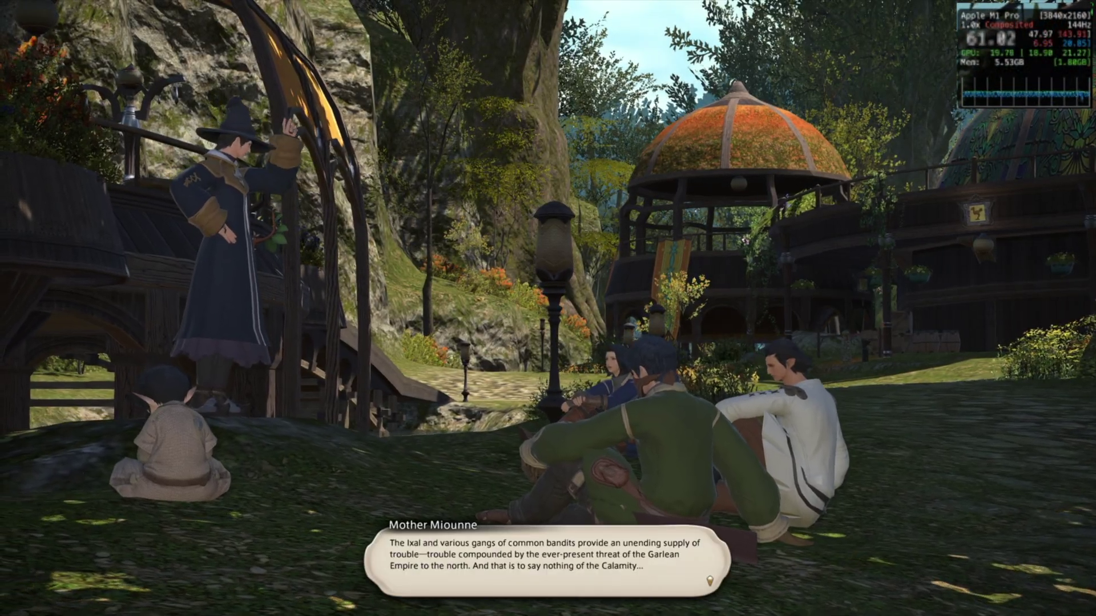
key(Return)
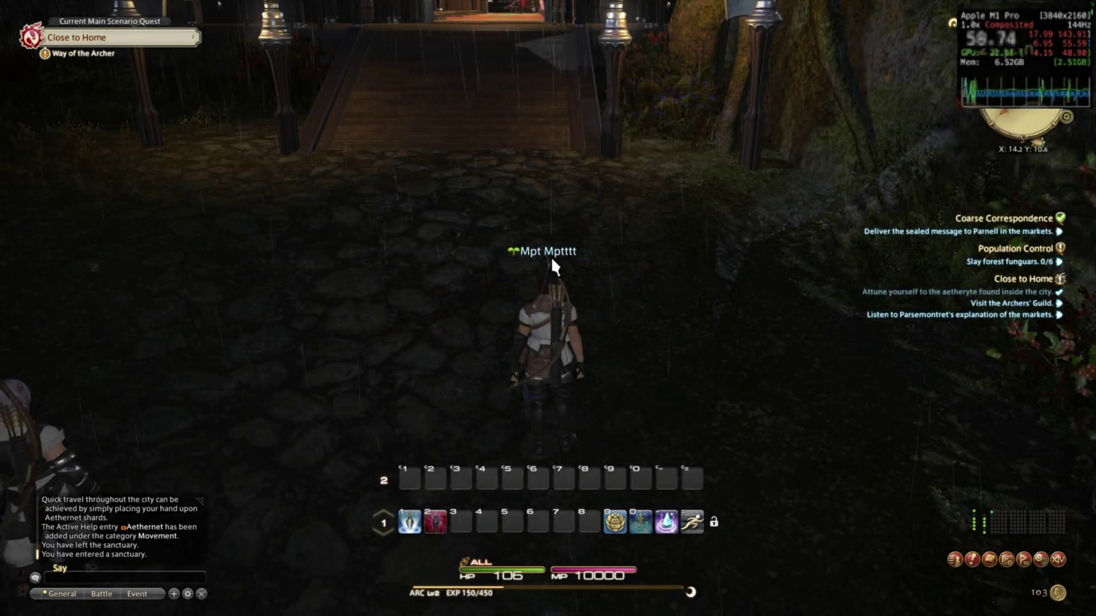
drag(550, 256, 550, 239)
Step: Run up the guild steps, through the doorway, and down the Rosewood Stalls hall
key(w)
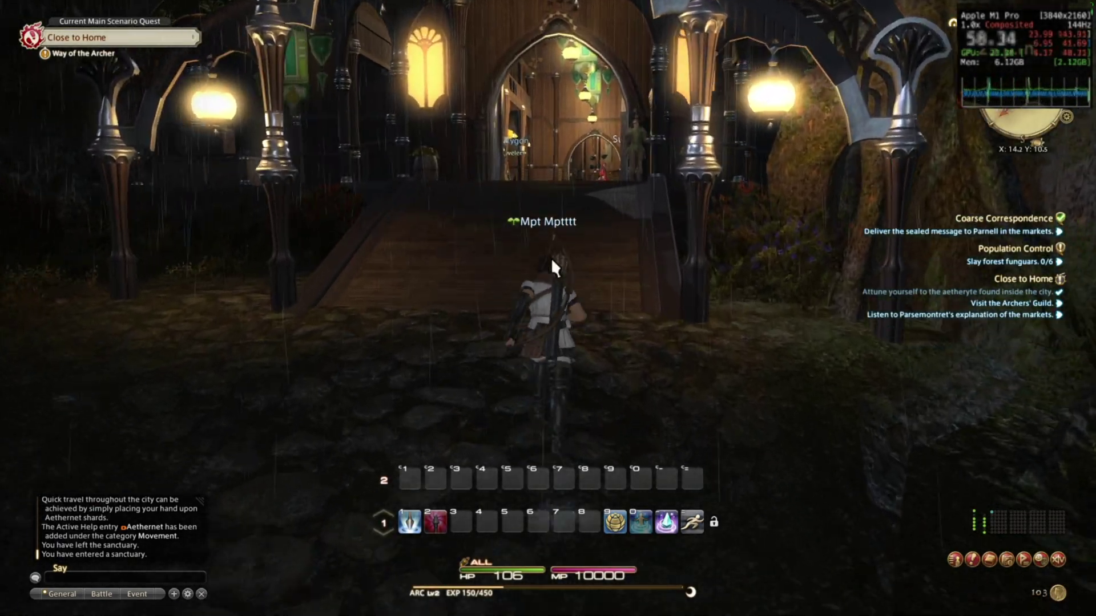
key(w)
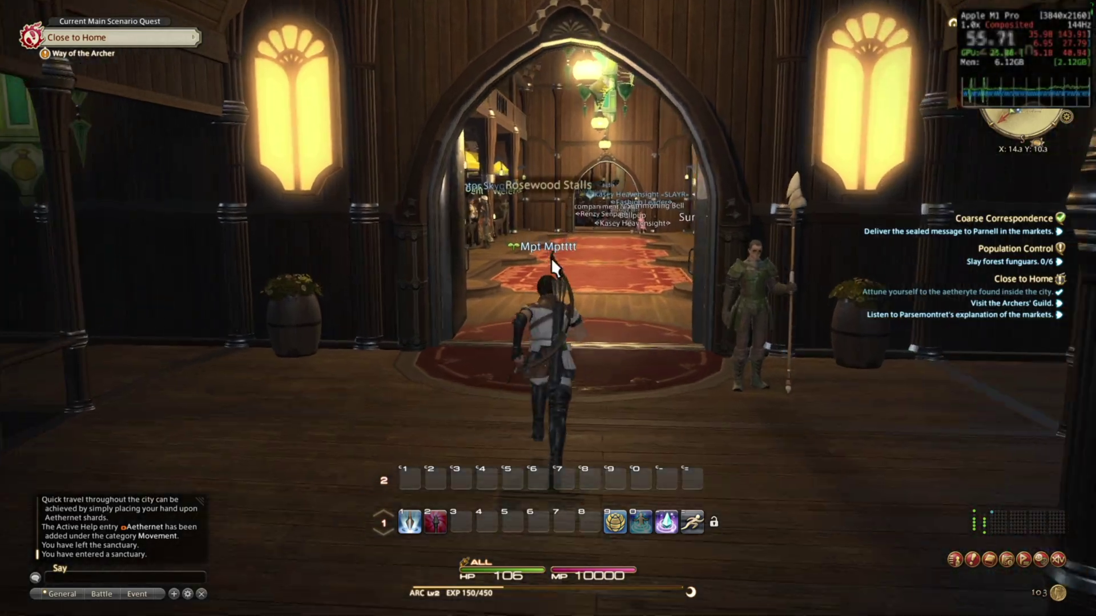
key(w)
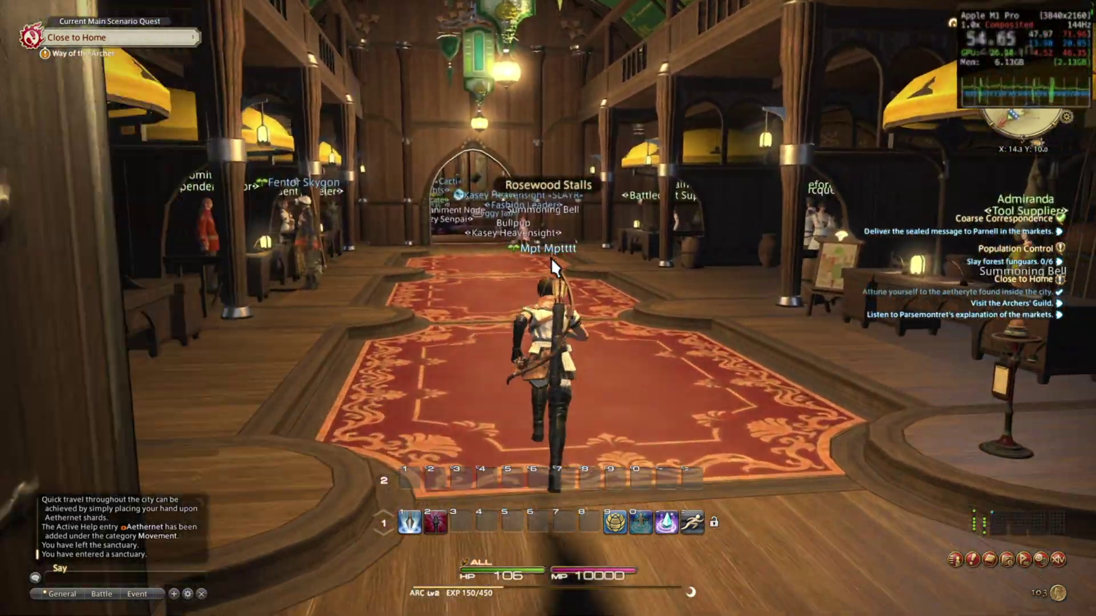